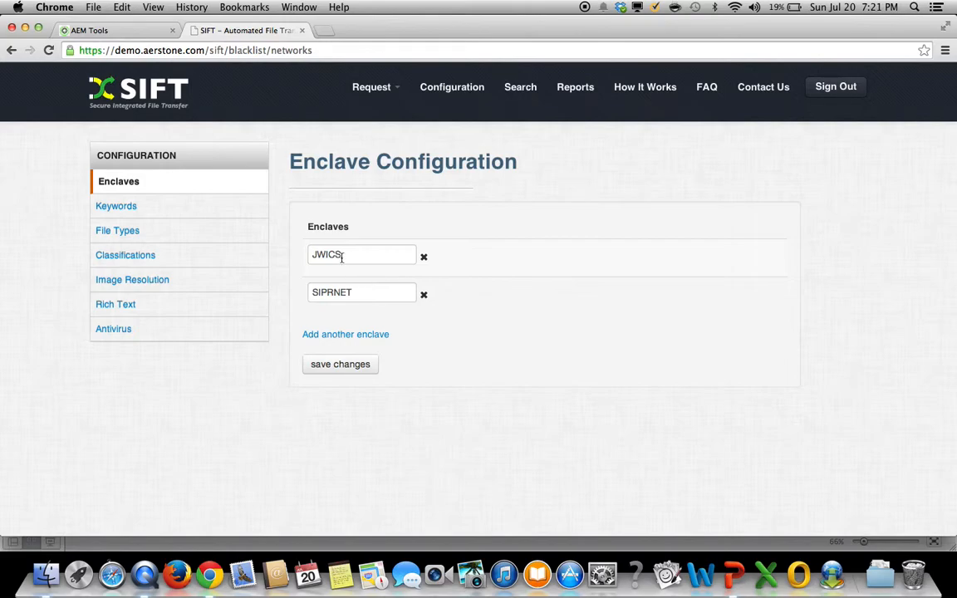
# Step: Open the keyword restrictions and review the listed words, regular expressions, SSN alias and enclave assignments
pyautogui.click(181, 206)
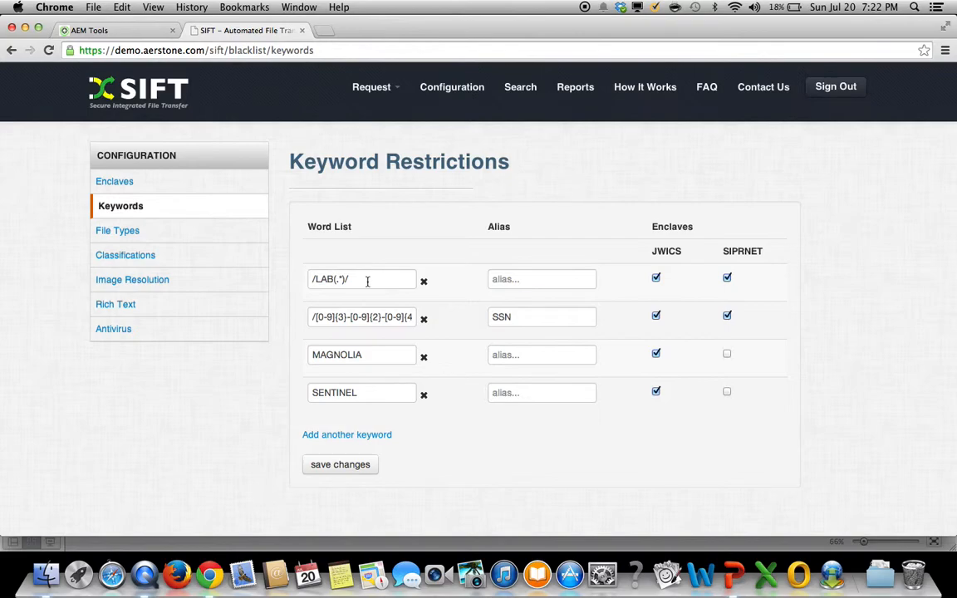
pyautogui.doubleClick(342, 393)
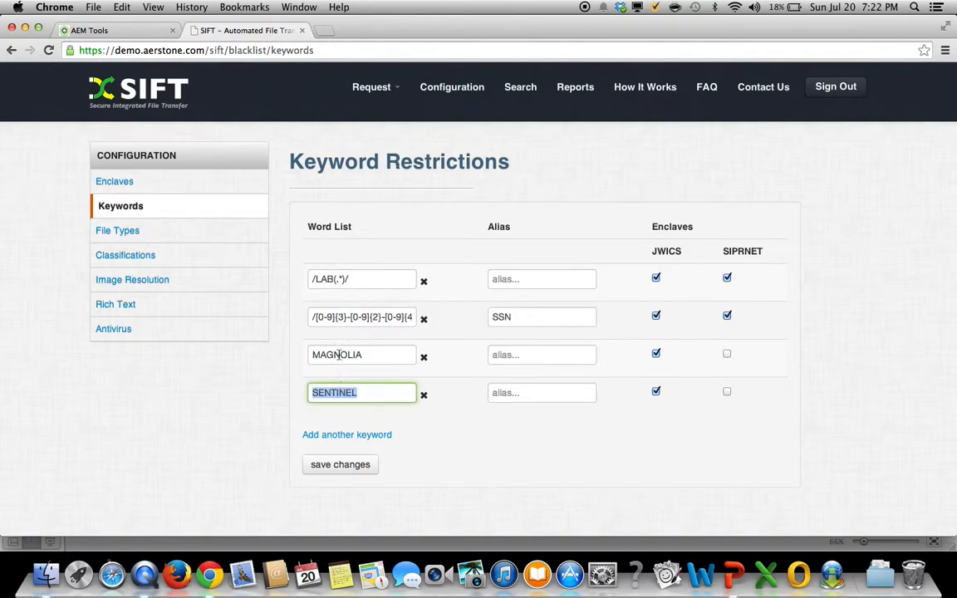
pyautogui.doubleClick(340, 356)
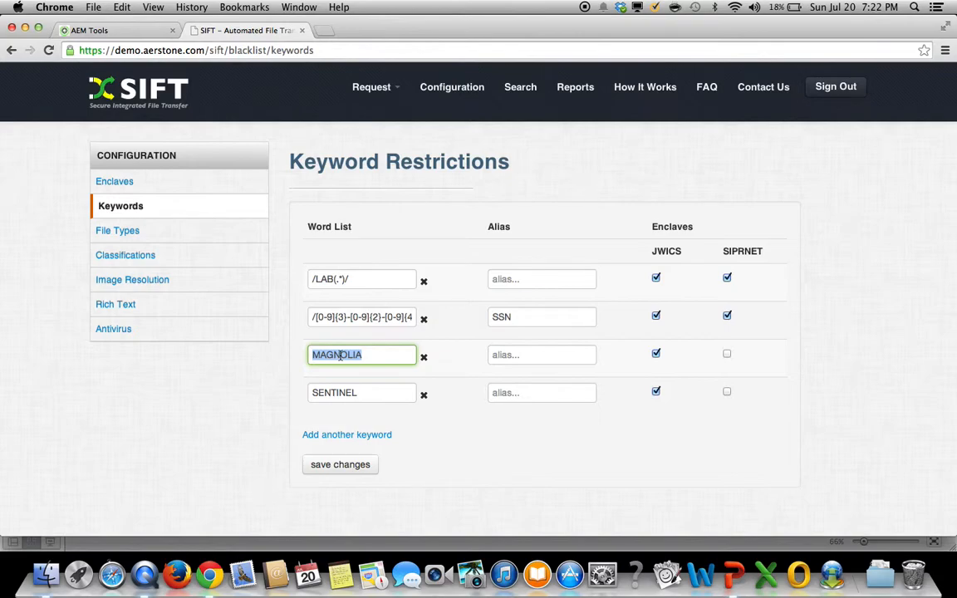
pyautogui.doubleClick(363, 280)
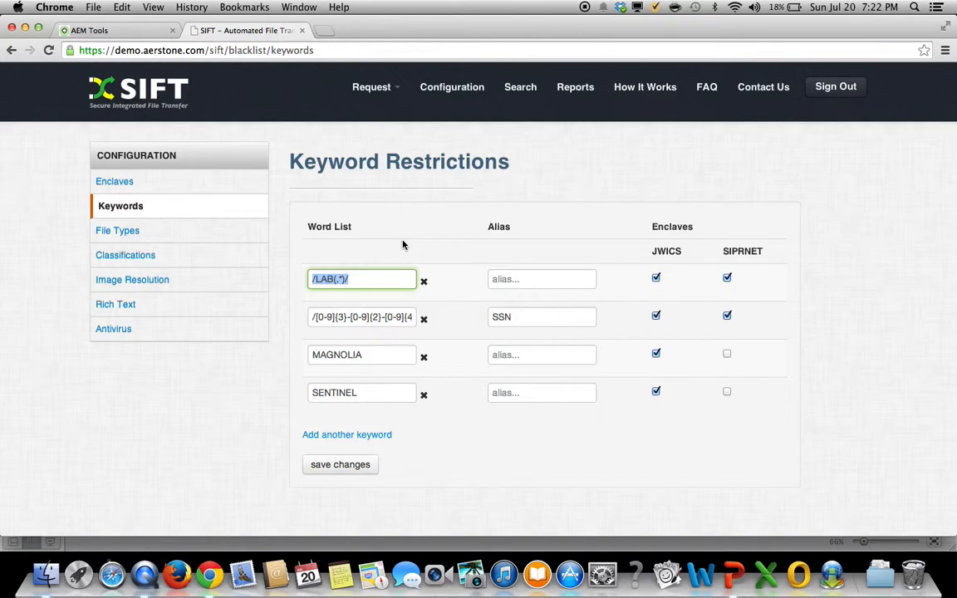
pyautogui.moveTo(324, 316); pyautogui.dragTo(404, 317)
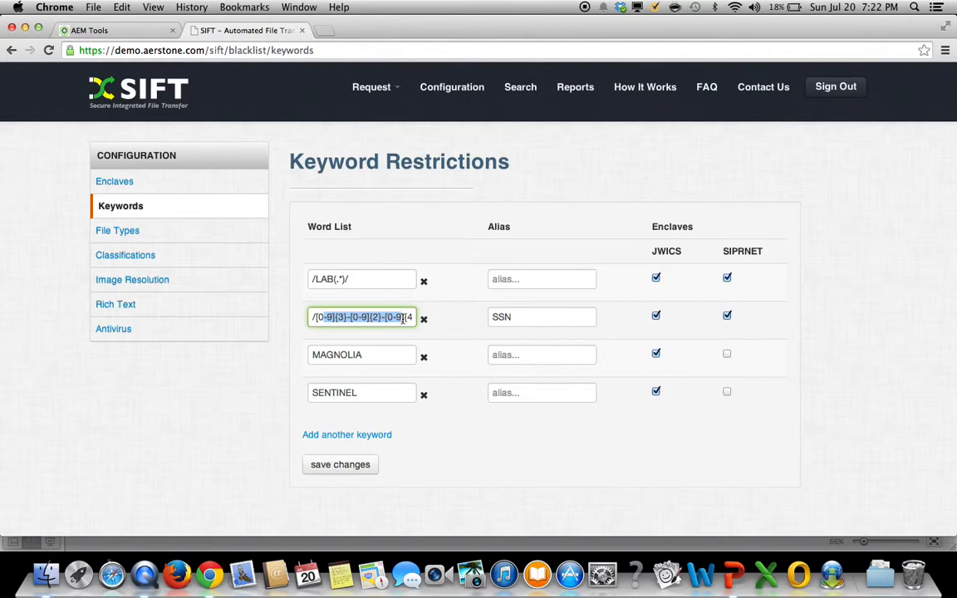
pyautogui.doubleClick(506, 316)
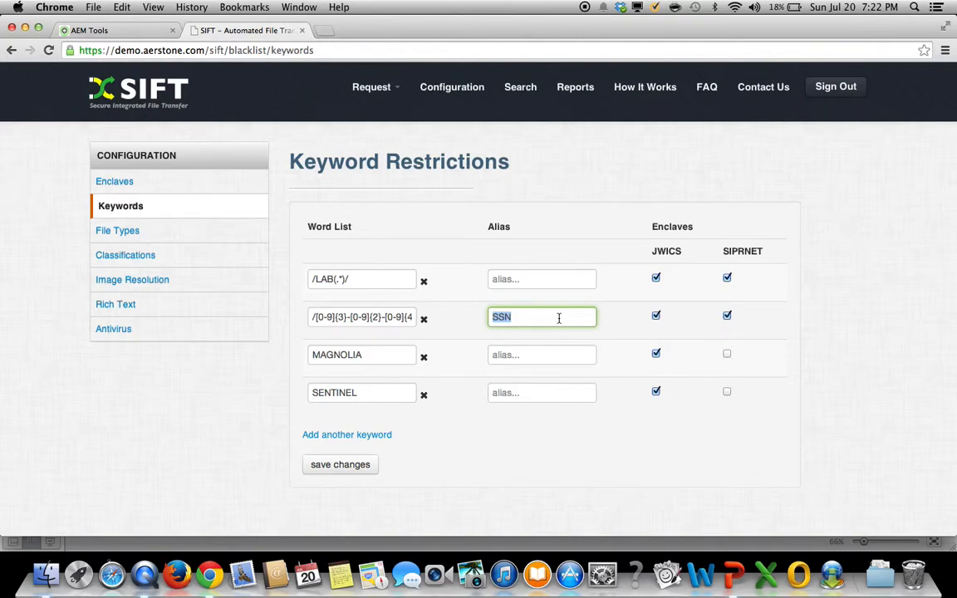
pyautogui.doubleClick(672, 226)
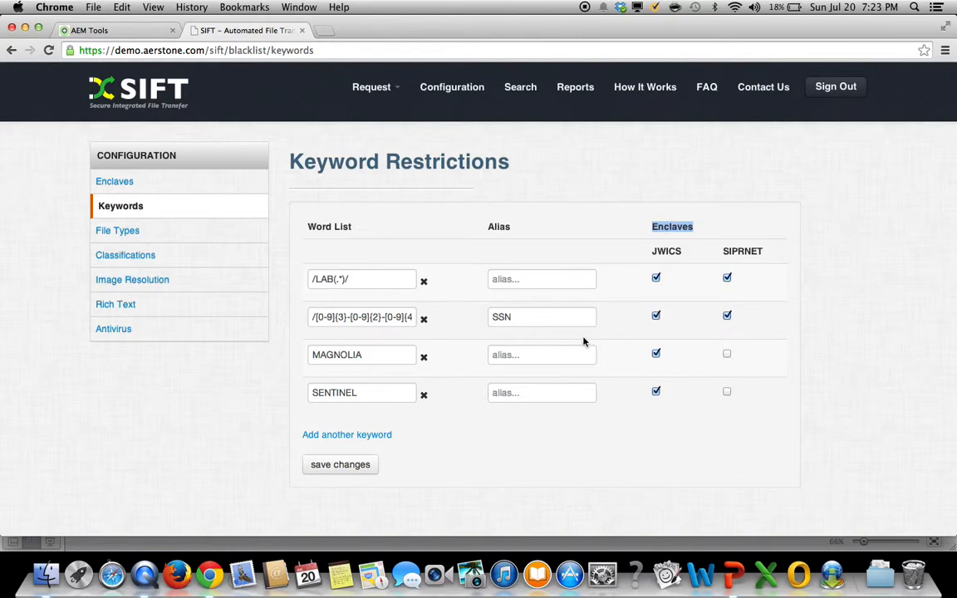
# Step: Add the keyword TREADSTONE, restrict it for the JWICS enclave, and save the keyword list
pyautogui.click(356, 438)
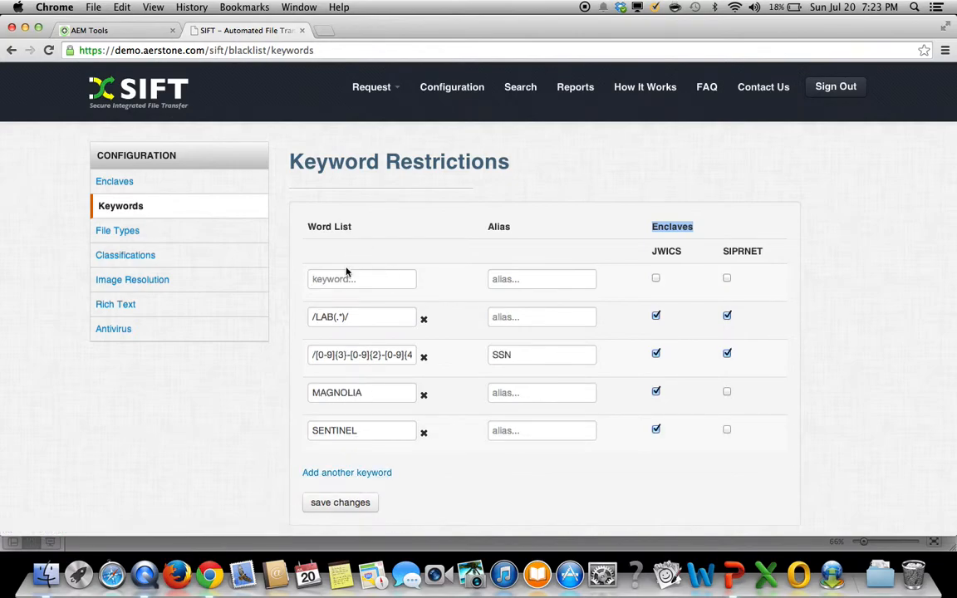
pyautogui.click(348, 278)
pyautogui.write('TREADSTONE')
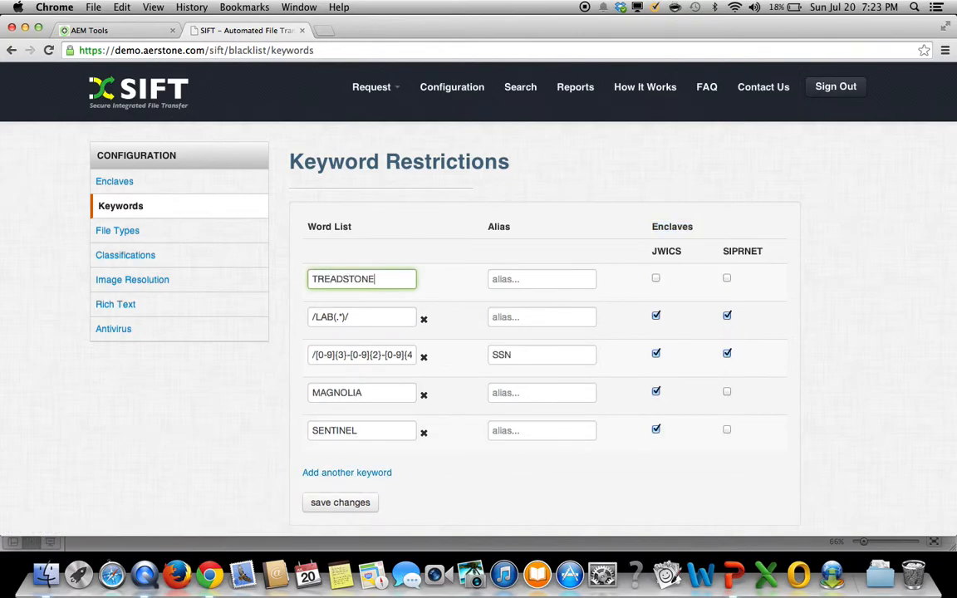
pyautogui.click(655, 279)
pyautogui.click(353, 502)
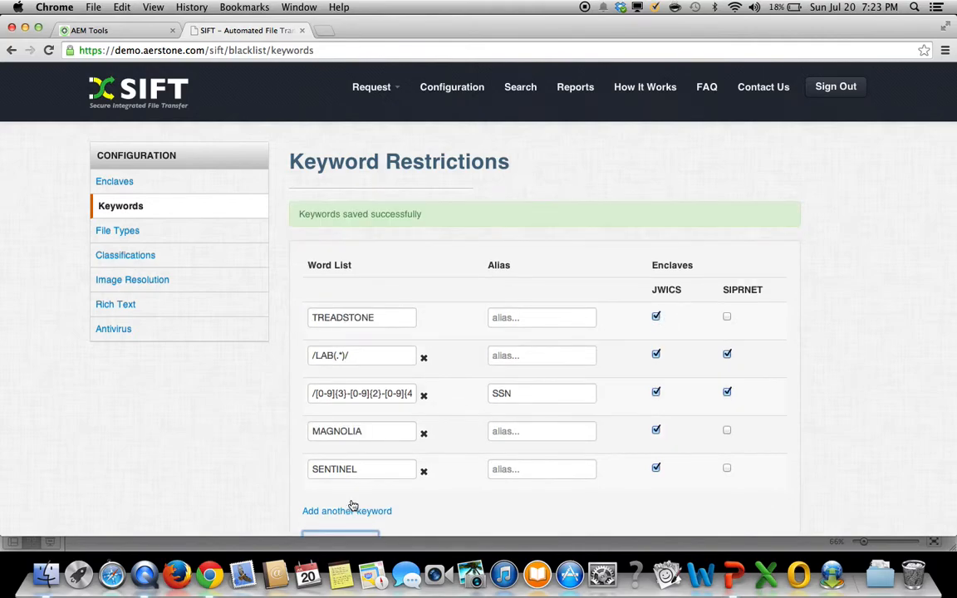
# Step: Switch to the AEM Tools page and bring up the DEMO FILES folder in Finder to view the test files
pyautogui.click(122, 33)
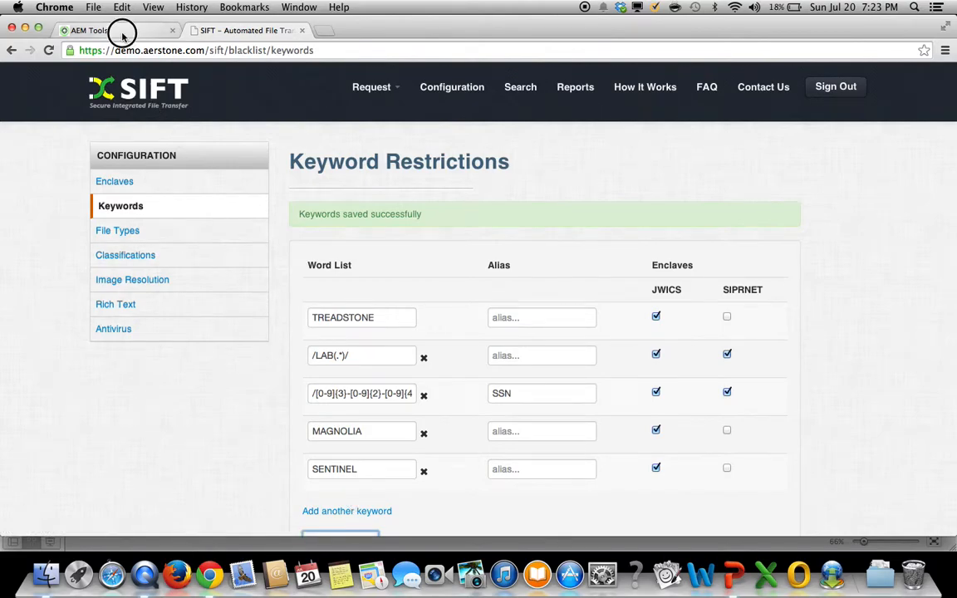
pyautogui.press('super+Tab')
pyautogui.press('super+Tab')
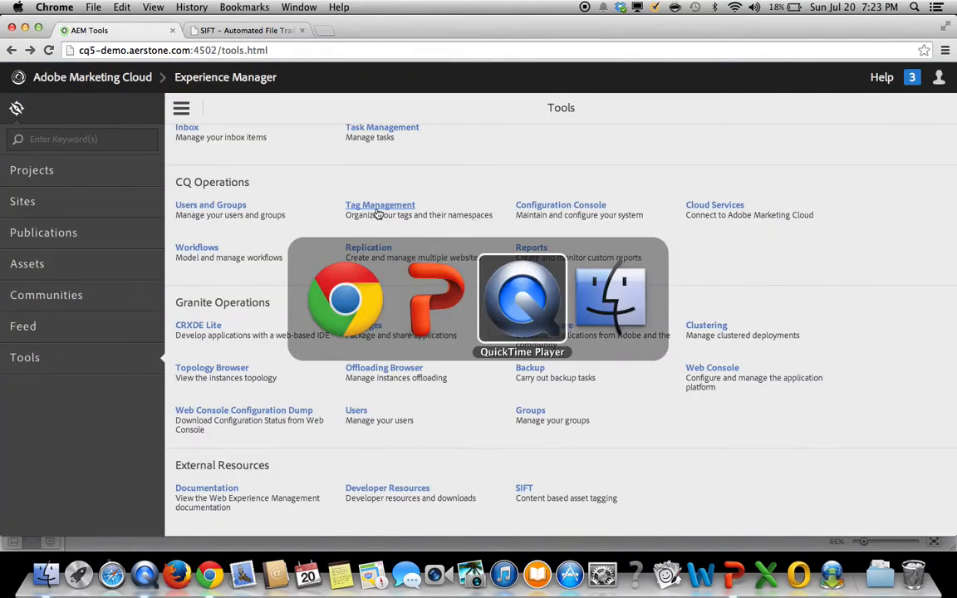
pyautogui.press('super+Tab')
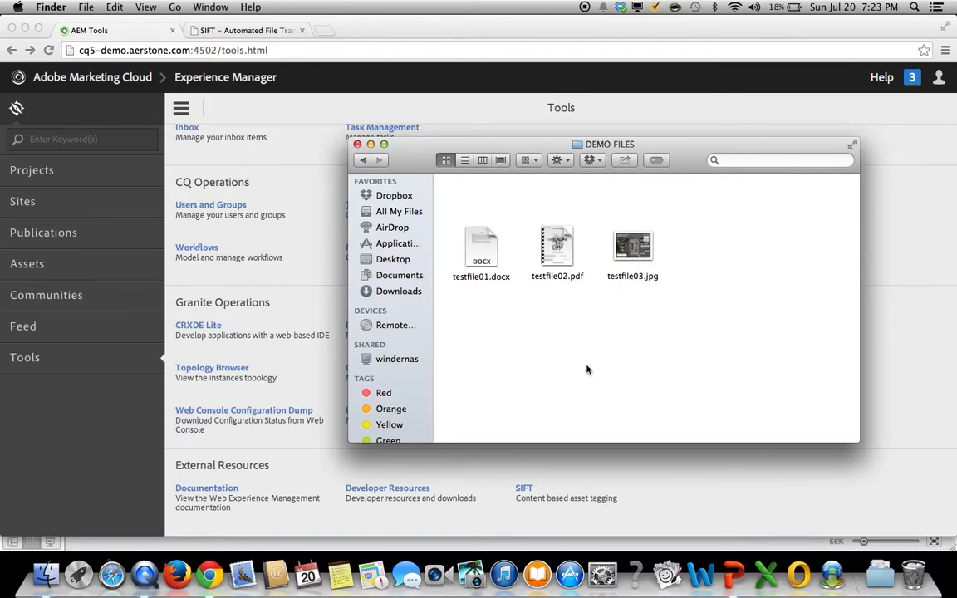
# Step: Upload testfile01.docx, testfile02.pdf and testfile03.jpg from the DEMO FILES folder to the AEM Assets root
pyautogui.click(29, 268)
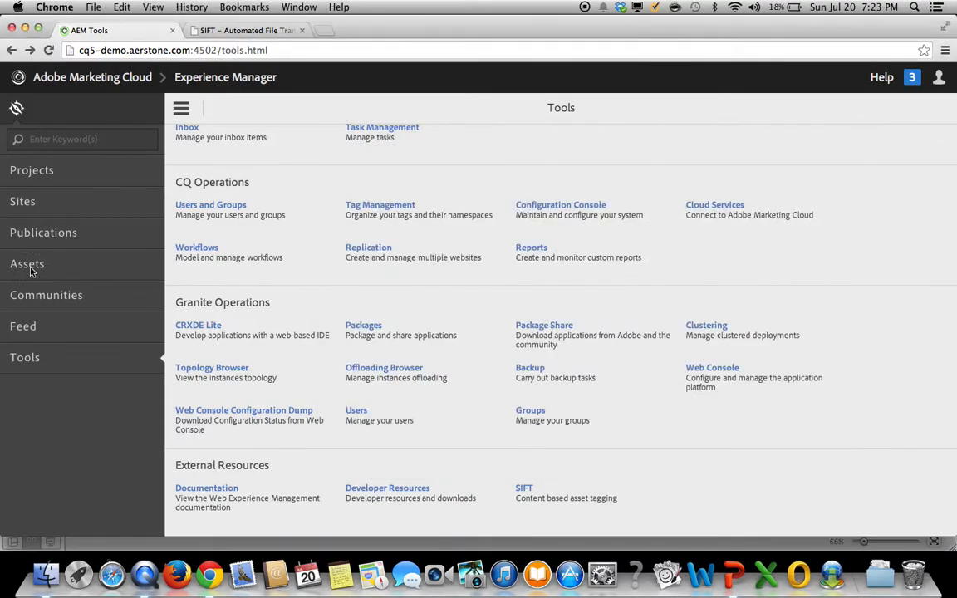
pyautogui.click(29, 268)
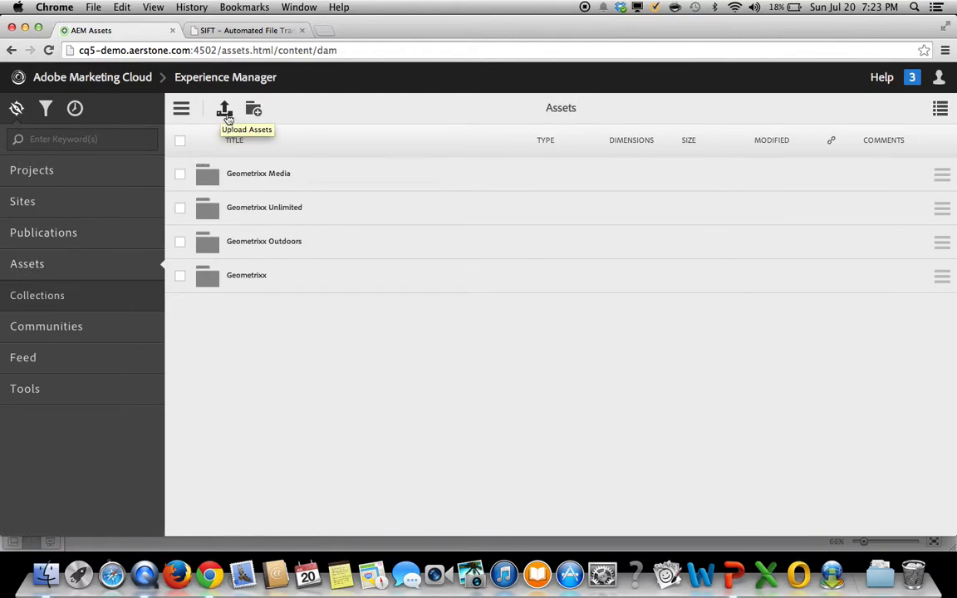
pyautogui.click(224, 113)
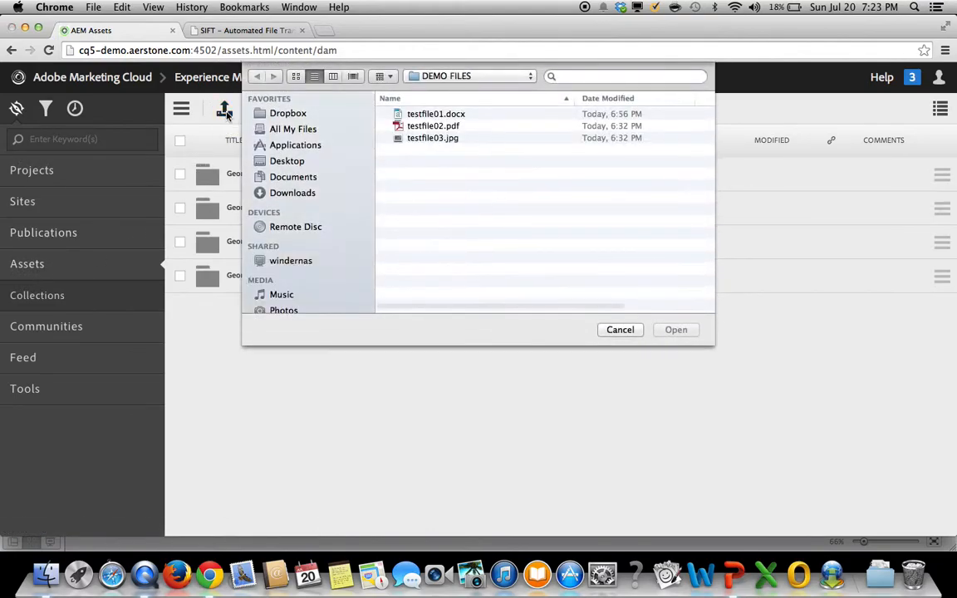
pyautogui.click(429, 115)
pyautogui.keyDown('shift'); pyautogui.click(441, 141); pyautogui.keyUp('shift')
pyautogui.click(676, 330)
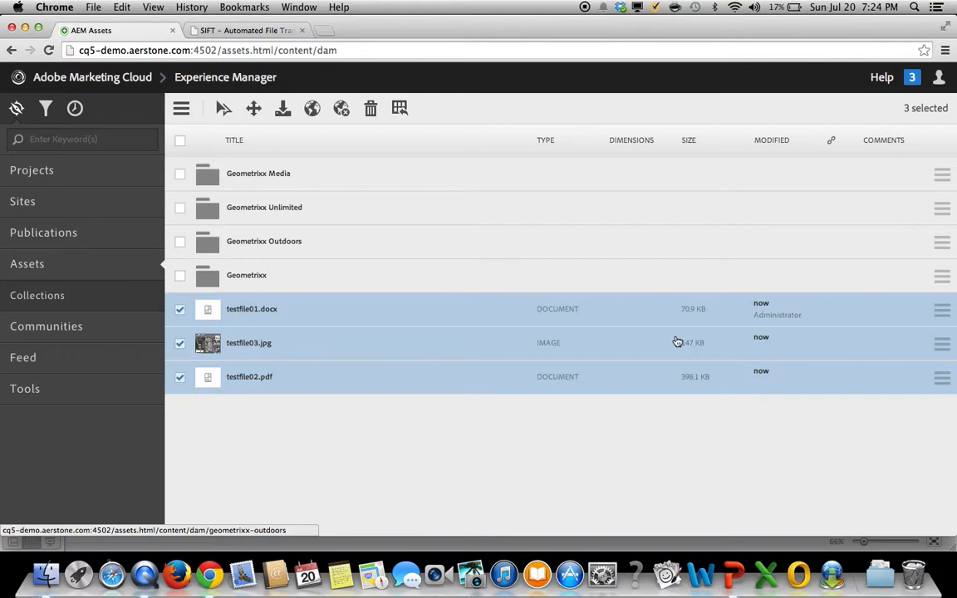
# Step: Open testfile01.docx from Finder in Word, examine the owner's ID number line, and close the document
pyautogui.press('super+Tab')
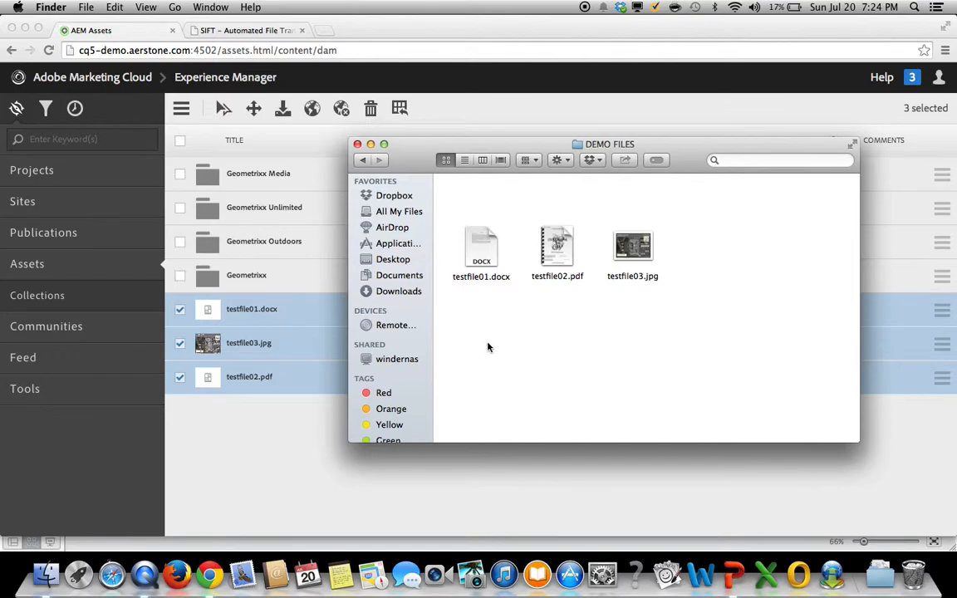
pyautogui.doubleClick(490, 245)
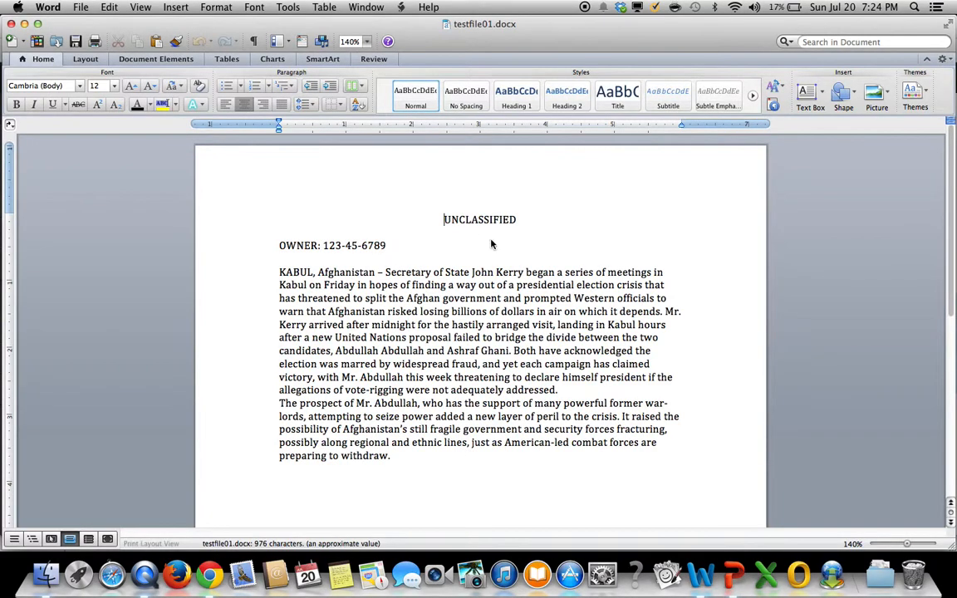
pyautogui.moveTo(325, 245); pyautogui.dragTo(386, 246)
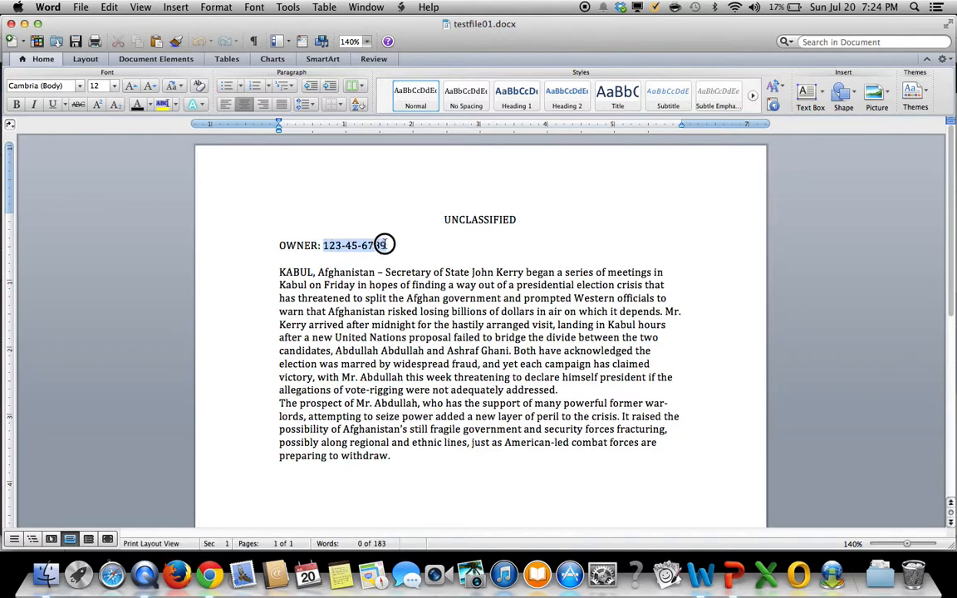
pyautogui.press('super+w')
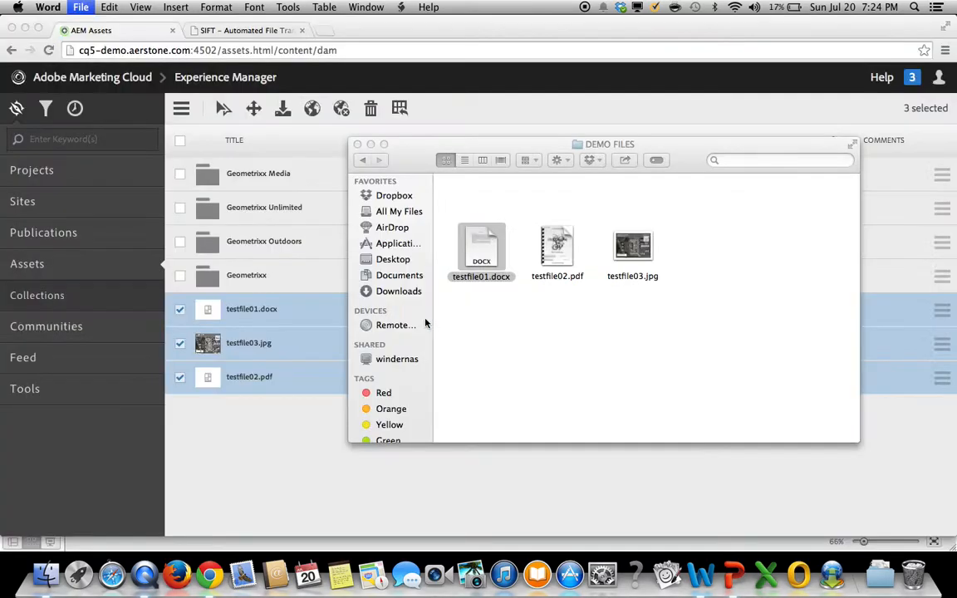
# Step: Open testfile02.pdf from the DEMO FILES folder in Adobe Reader and look over its first page
pyautogui.doubleClick(558, 250)
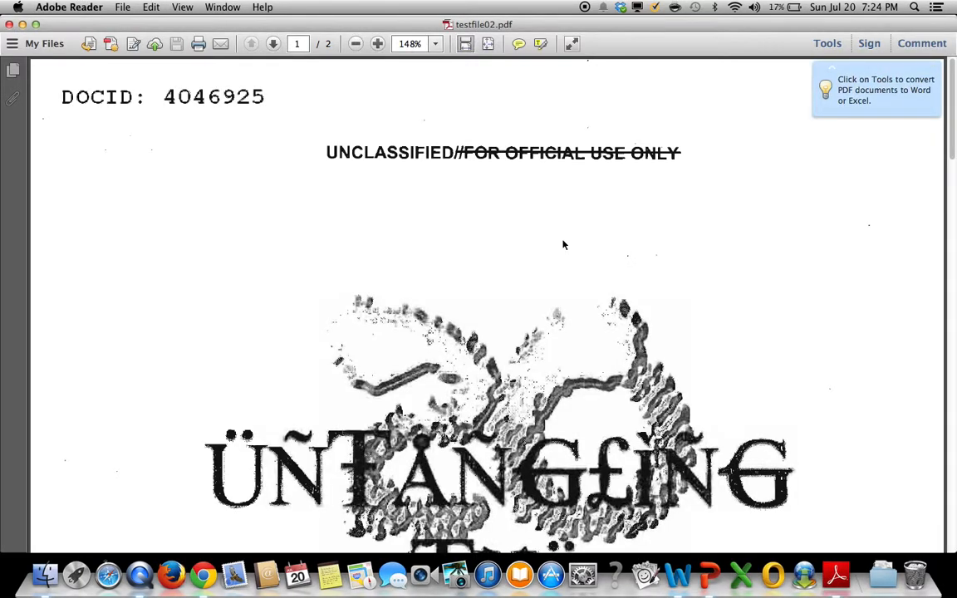
pyautogui.scroll(-6, 563, 245)
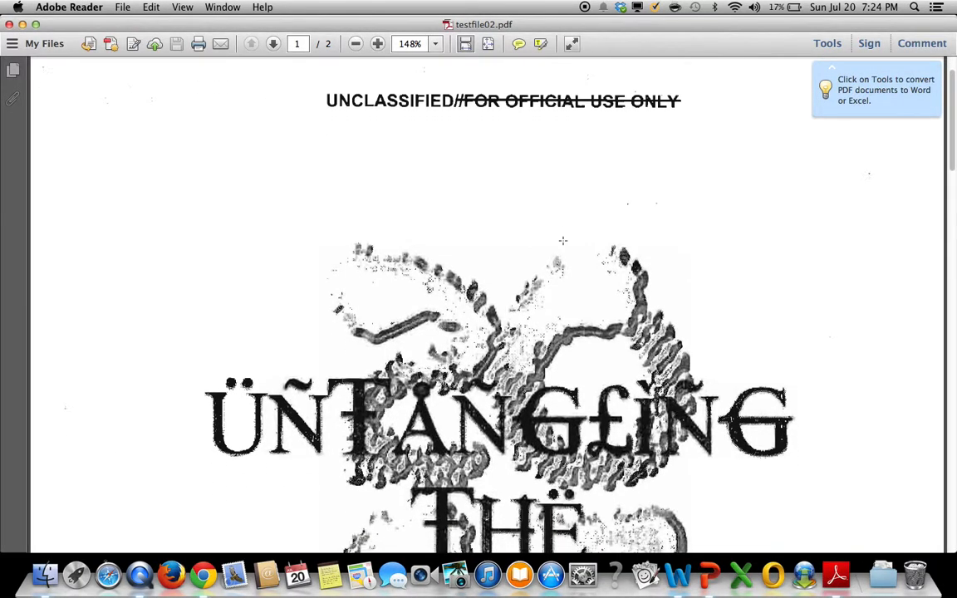
pyautogui.scroll(-4, 565, 243)
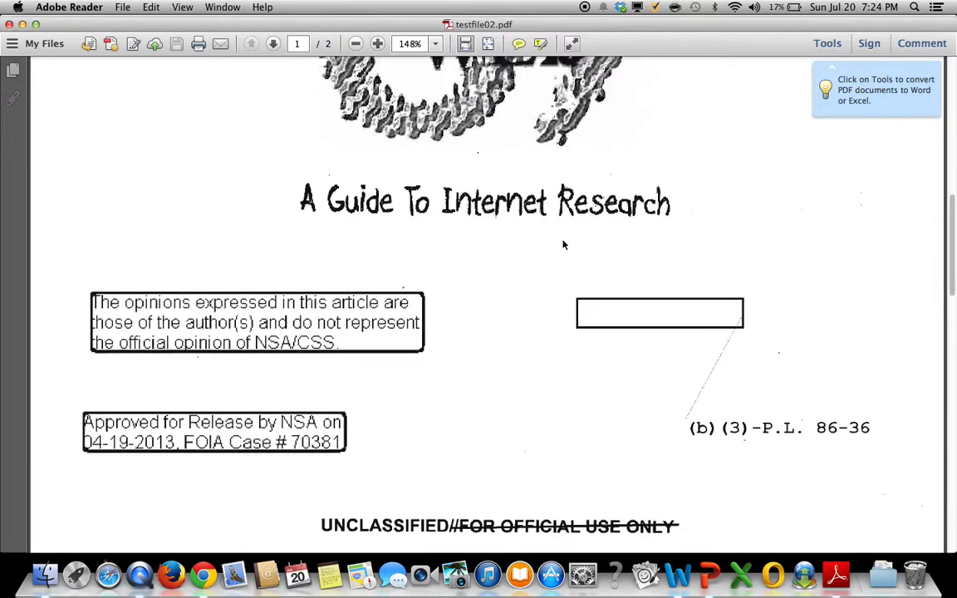
pyautogui.scroll(8, 564, 244)
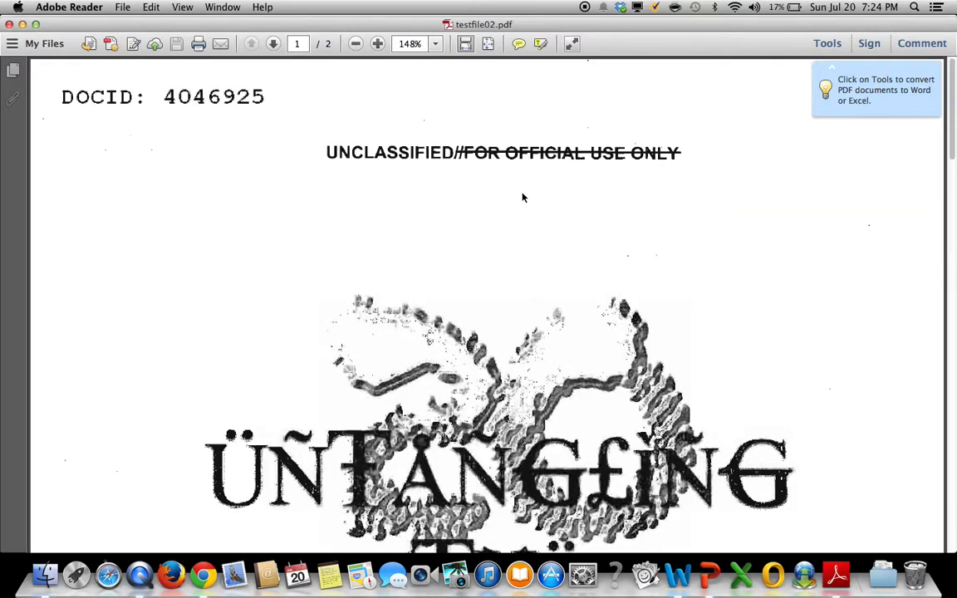
# Step: Search the PDF text for "unclassified" and close the document
pyautogui.press('super+f')
pyautogui.write('unclassified')
pyautogui.press('Return')
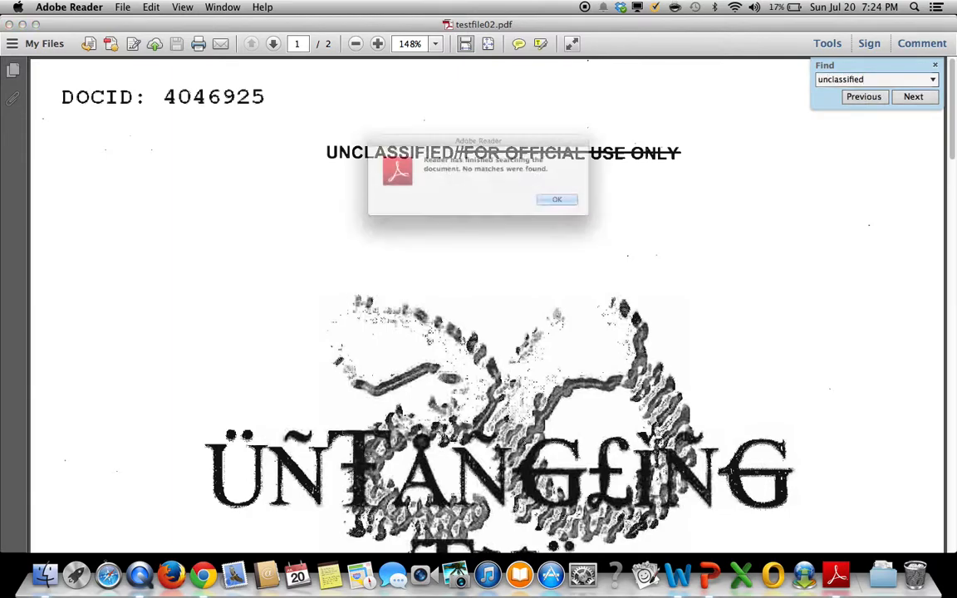
pyautogui.click(577, 206)
pyautogui.press('super+w')
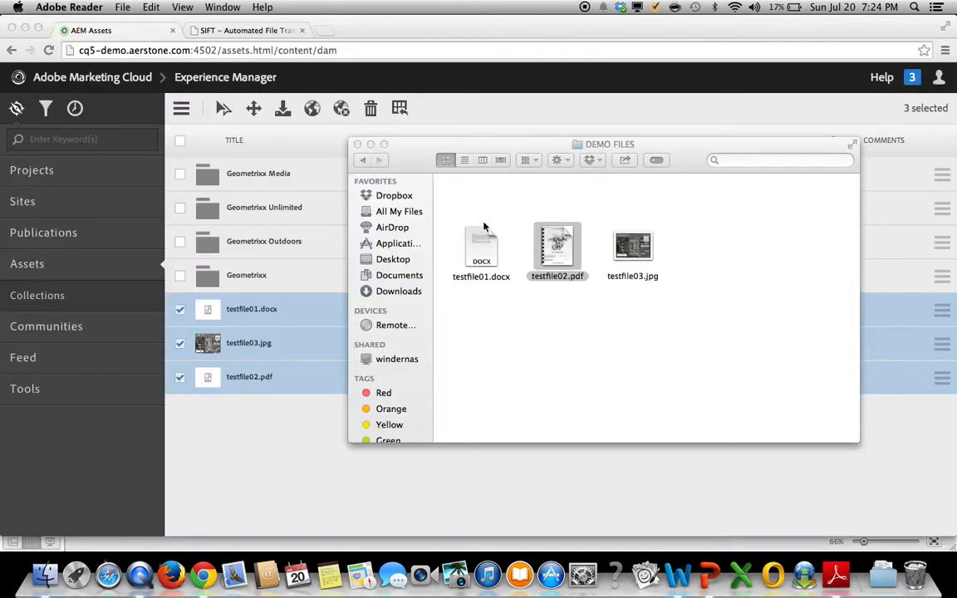
# Step: Open testfile03.jpg in Preview, examine the marking text in its header, and close the image
pyautogui.doubleClick(633, 250)
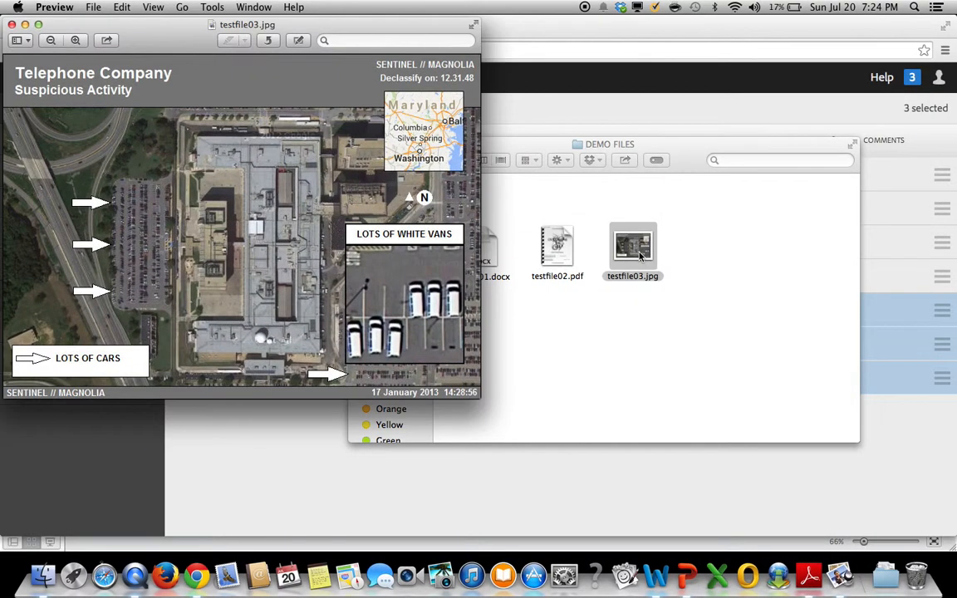
pyautogui.moveTo(241, 25); pyautogui.dragTo(424, 92)
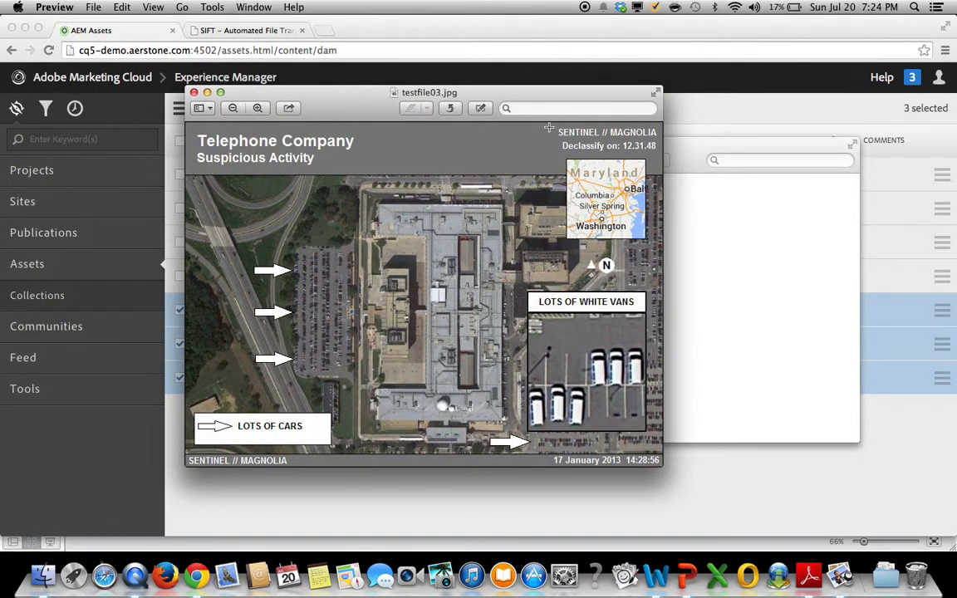
pyautogui.moveTo(550, 123); pyautogui.dragTo(661, 143)
pyautogui.click(381, 164)
pyautogui.click(193, 92)
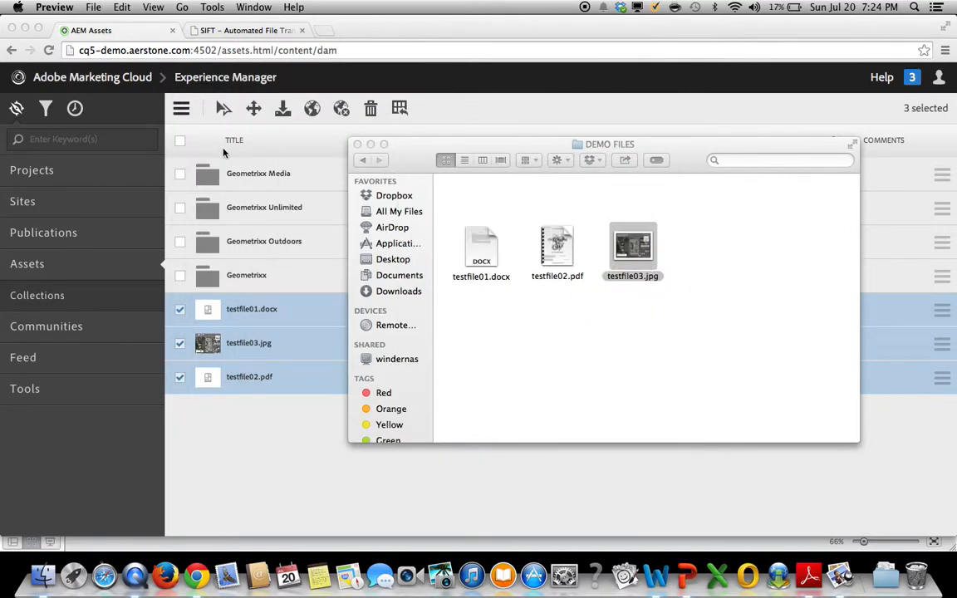
# Step: Return to AEM in Chrome and search the assets for "sentinel"
pyautogui.click(64, 139)
pyautogui.click(61, 140)
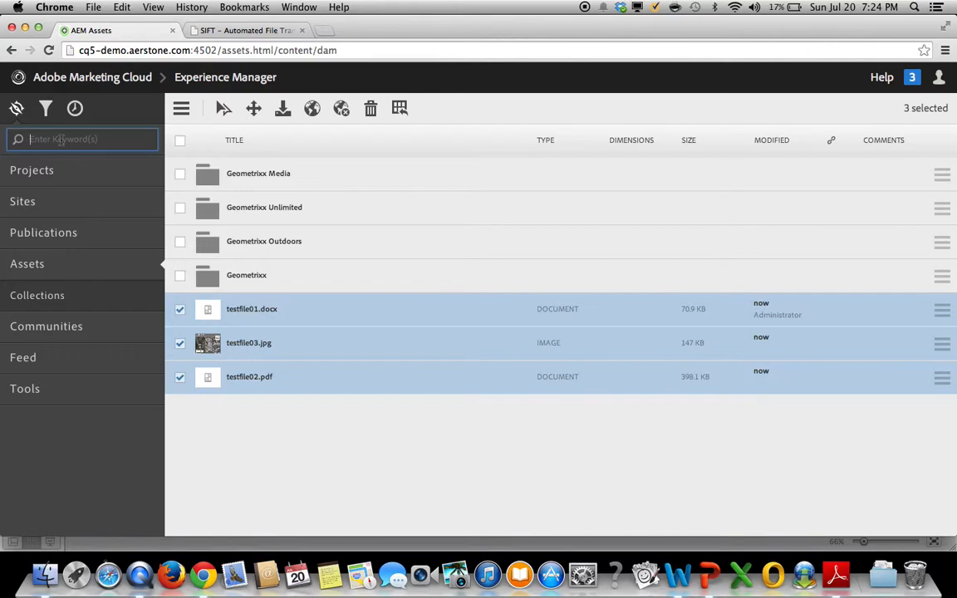
pyautogui.write('sentinel')
pyautogui.press('Return')
# Step: Open the properties of testfile03.jpg from the search results and examine its SIFT metadata
pyautogui.moveTo(260, 255)
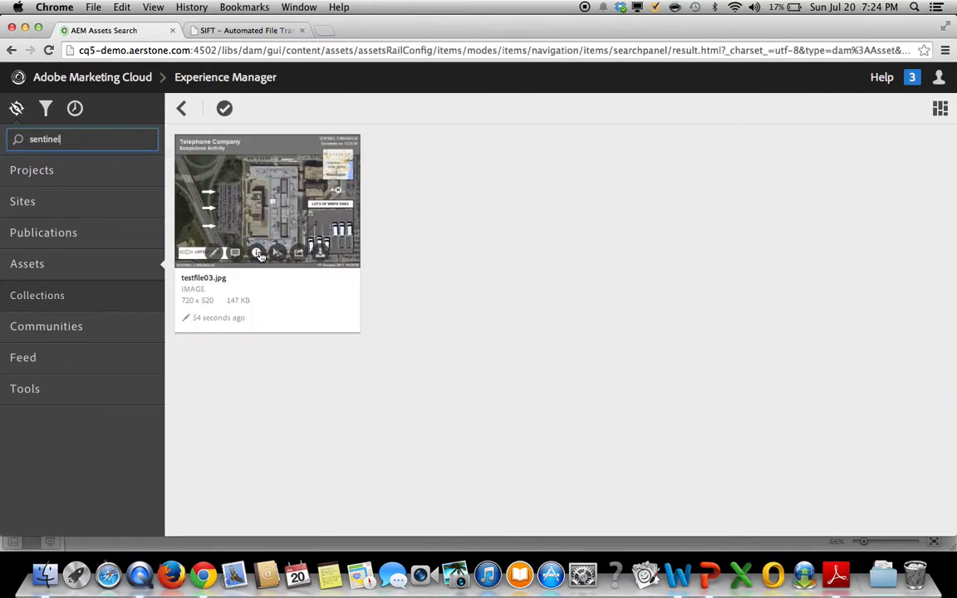
pyautogui.click(259, 253)
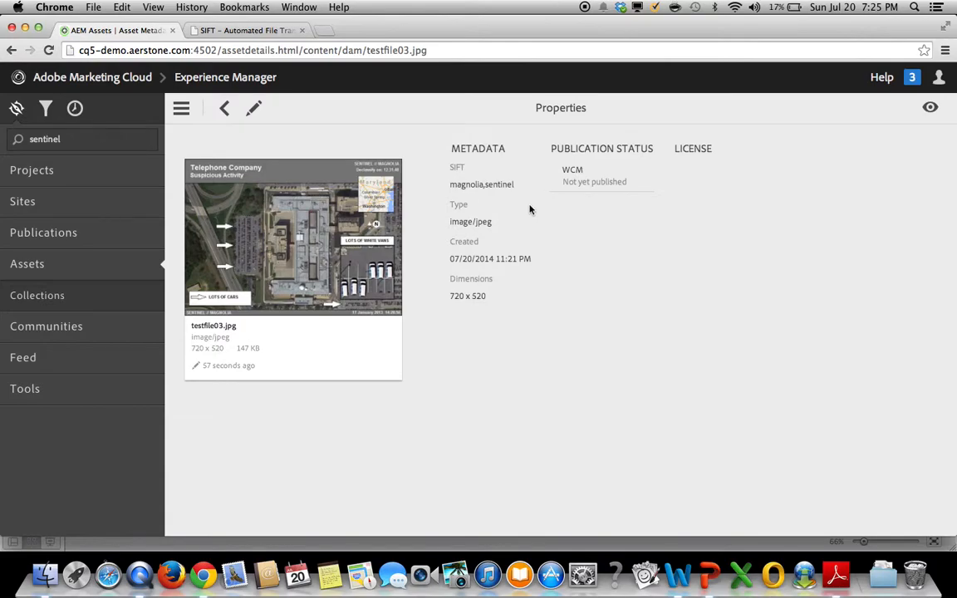
pyautogui.moveTo(447, 186); pyautogui.dragTo(517, 190)
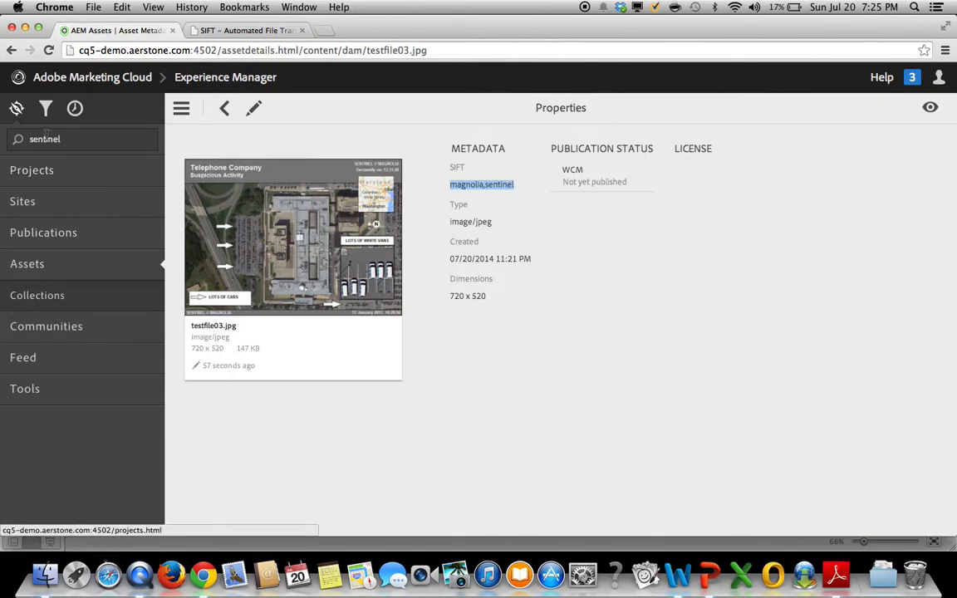
# Step: Search the assets for "labyrinth"
pyautogui.click(117, 139)
pyautogui.doubleClick(116, 140)
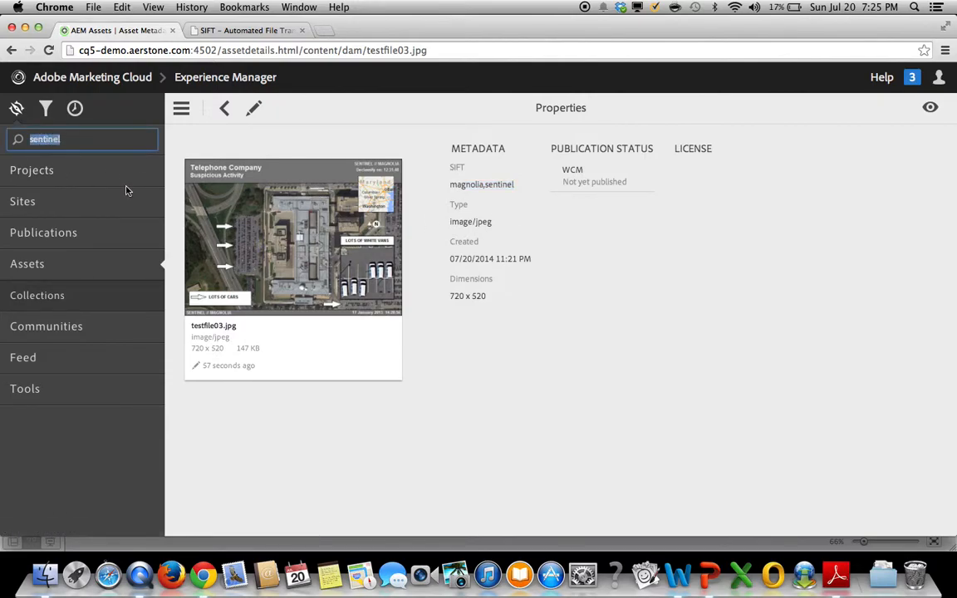
pyautogui.write('labyrinth')
pyautogui.press('Return')
# Step: Open the properties of testfile02.pdf from the search results and examine its SIFT metadata
pyautogui.moveTo(280, 315)
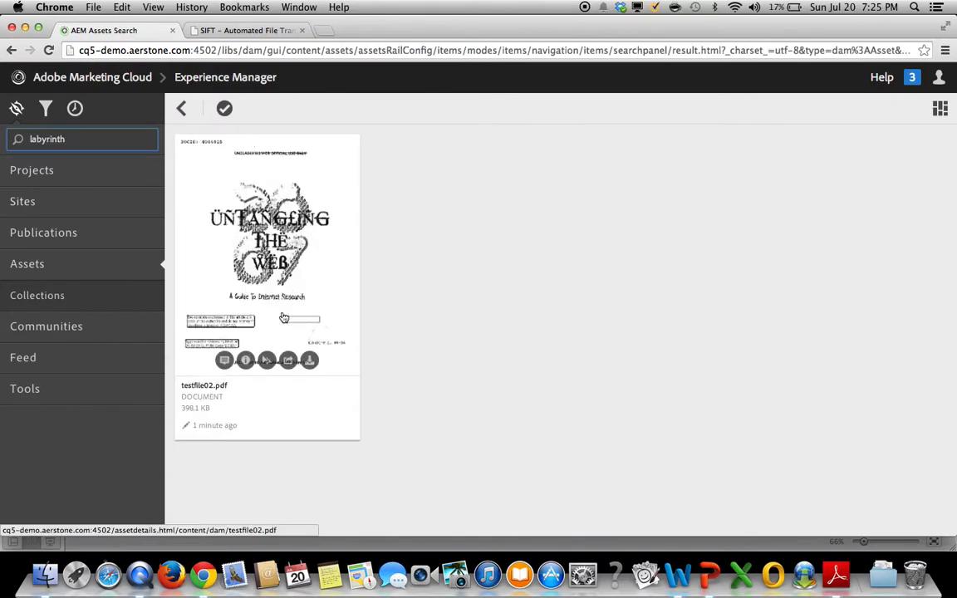
pyautogui.click(245, 361)
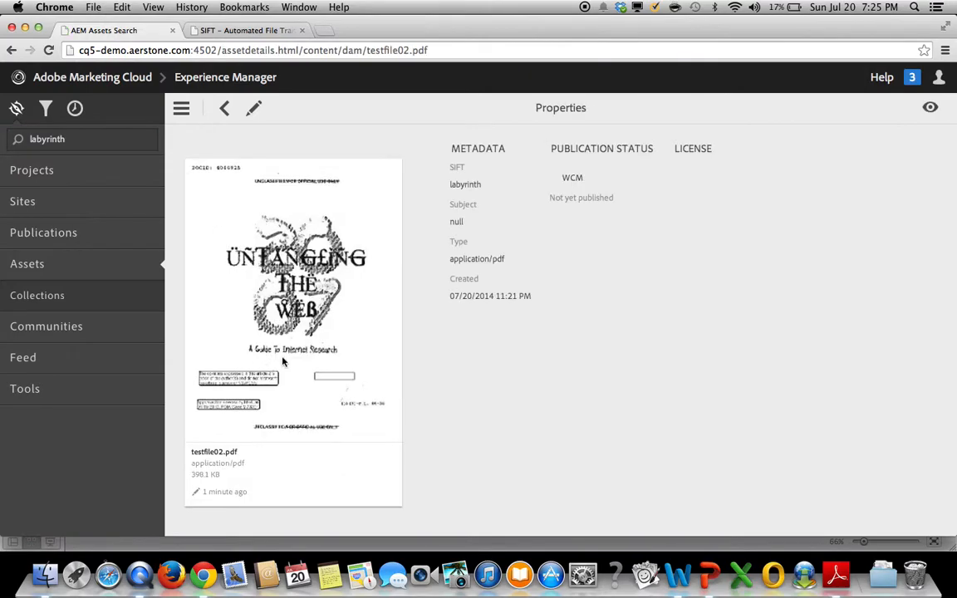
pyautogui.doubleClick(464, 185)
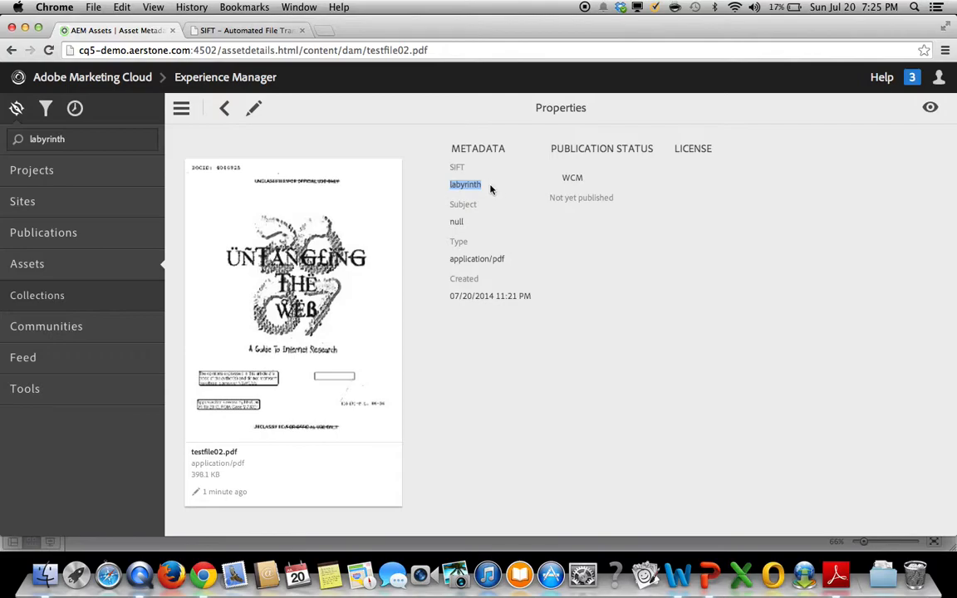
pyautogui.click(483, 200)
# Step: Search the assets for "ssn"
pyautogui.doubleClick(52, 140)
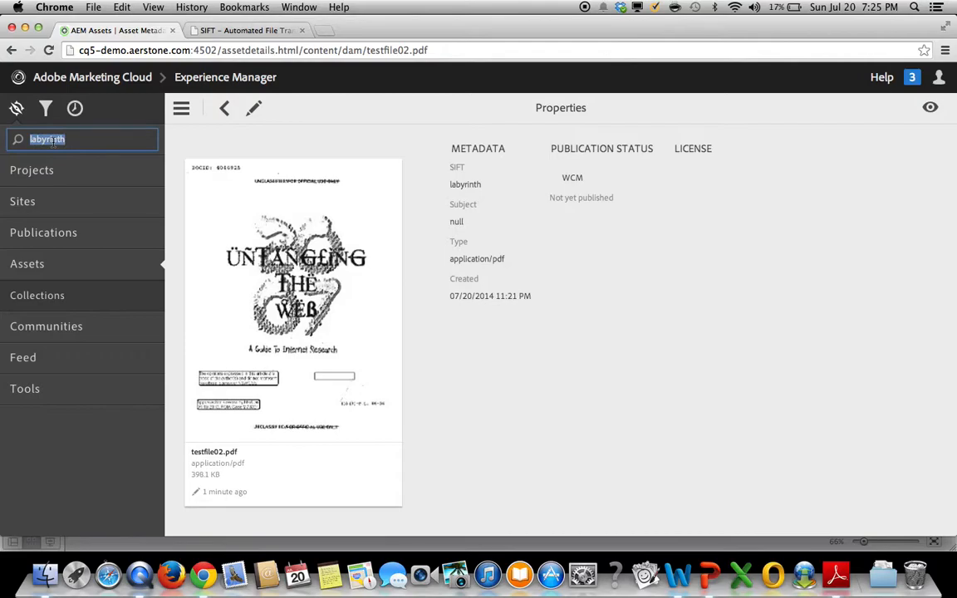
pyautogui.write('ssn')
pyautogui.press('Return')
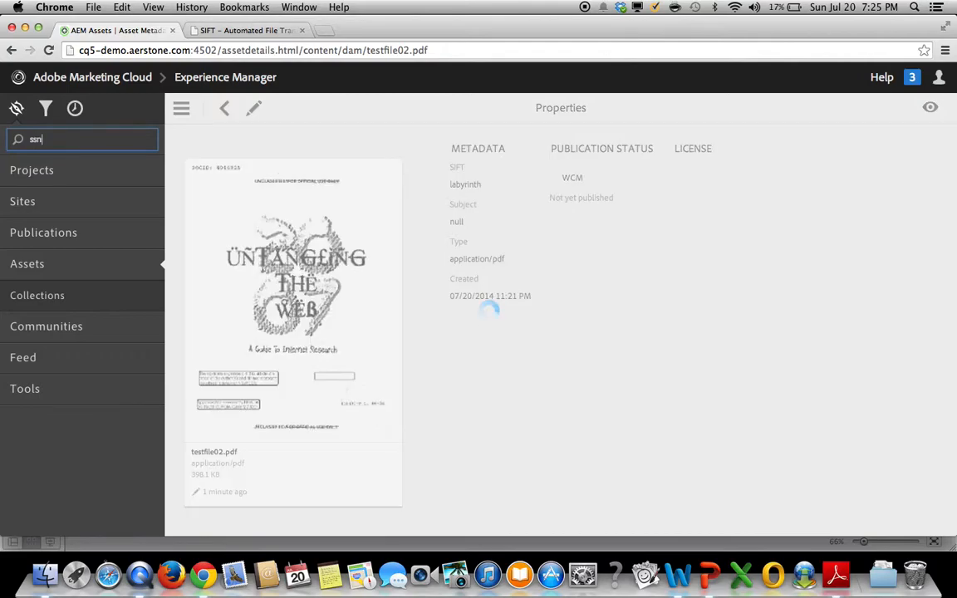
# Step: Open the properties of testfile01.docx from the search results and examine its SIFT metadata
pyautogui.moveTo(260, 392)
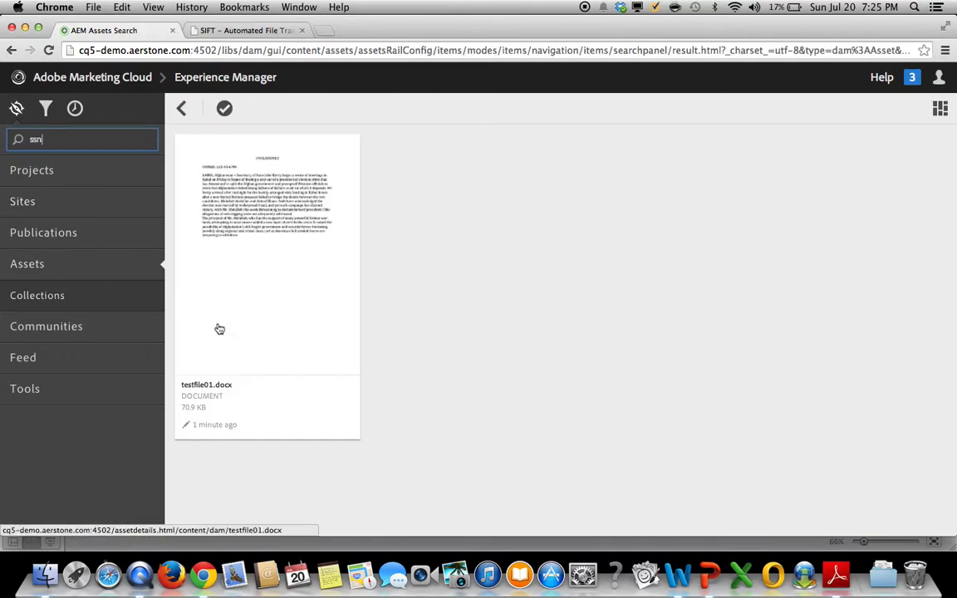
pyautogui.click(256, 362)
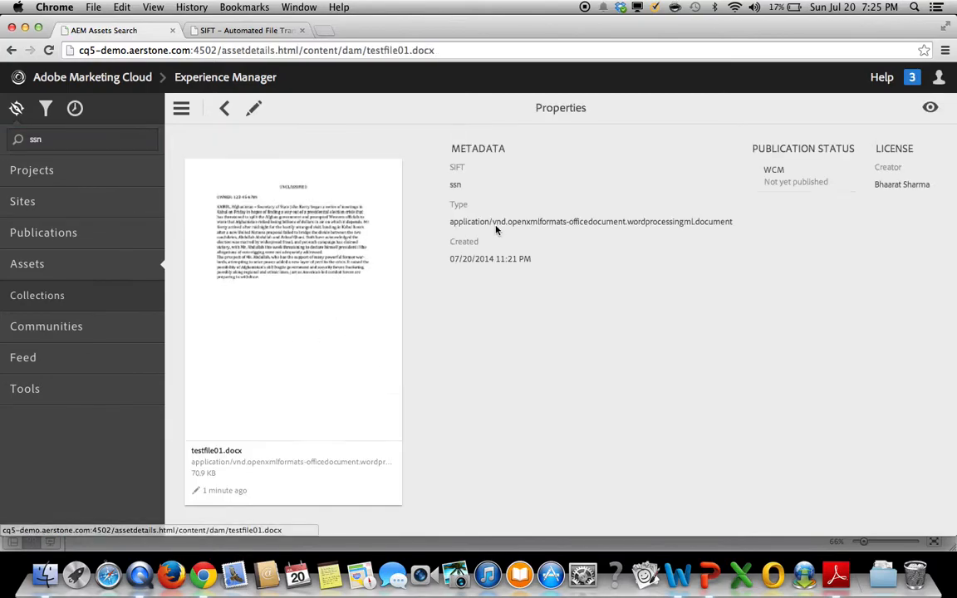
pyautogui.doubleClick(456, 184)
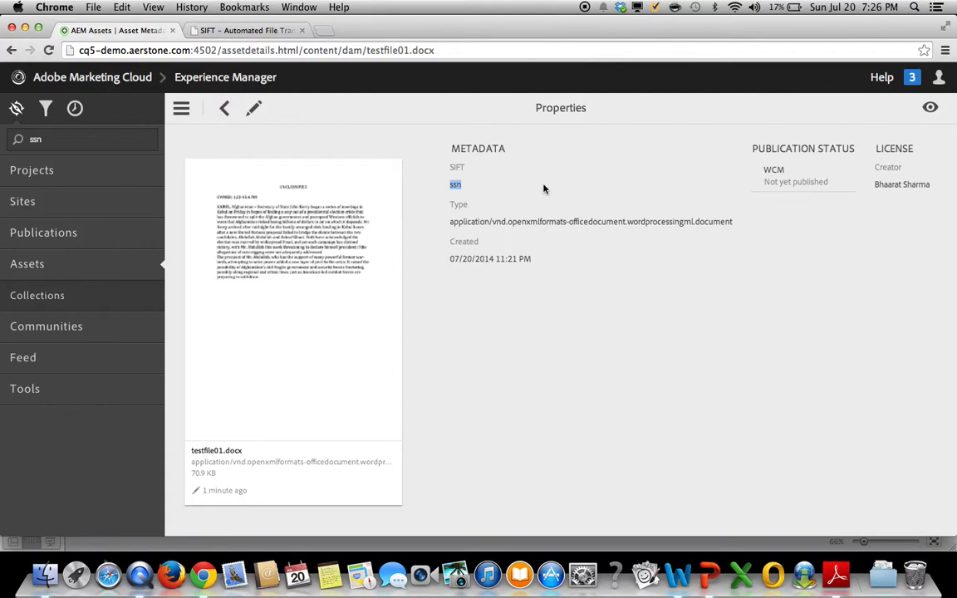
# Step: Open the DAM Update Asset workflow model from the Workflows tool in AEM
pyautogui.click(76, 392)
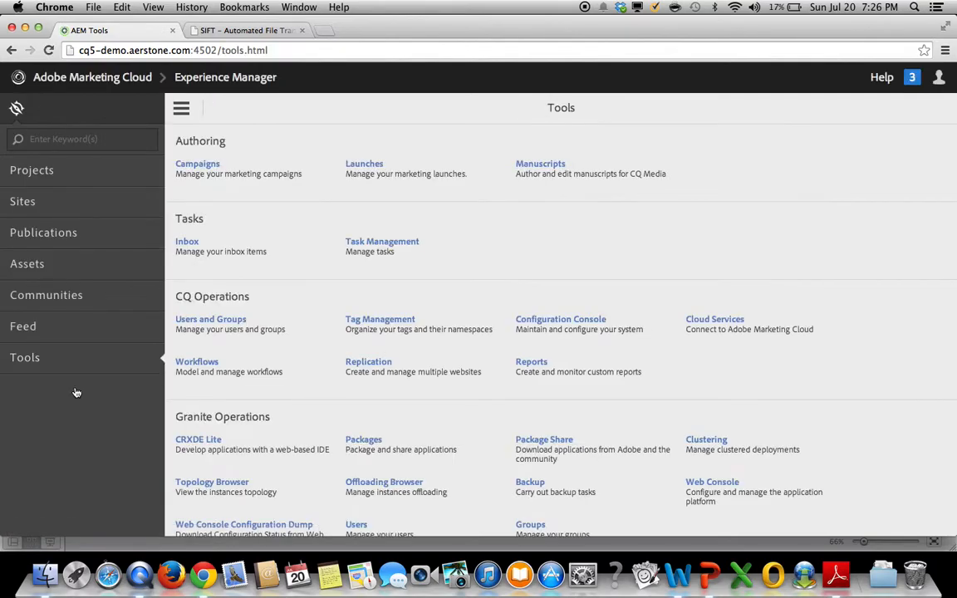
pyautogui.click(197, 364)
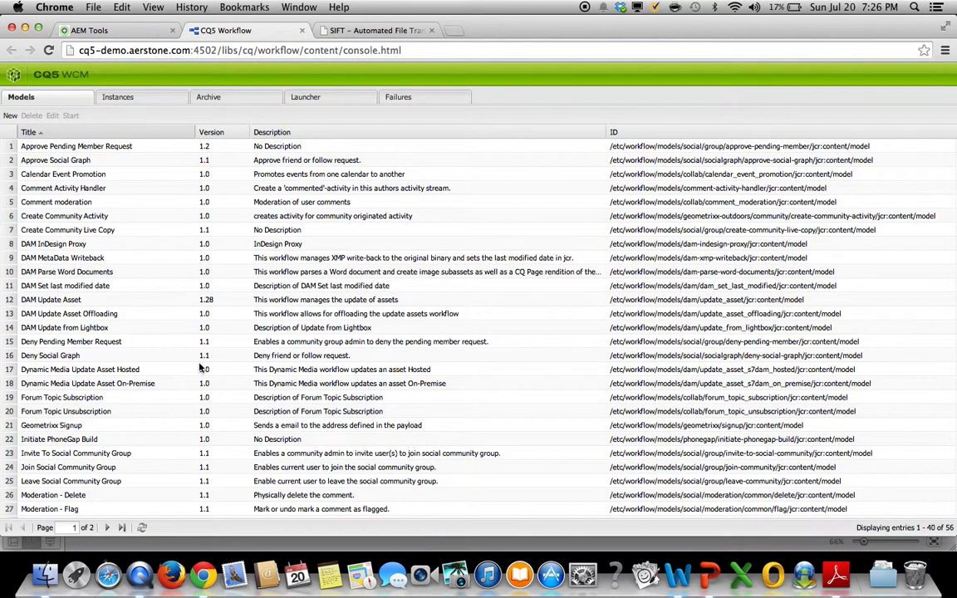
pyautogui.doubleClick(117, 300)
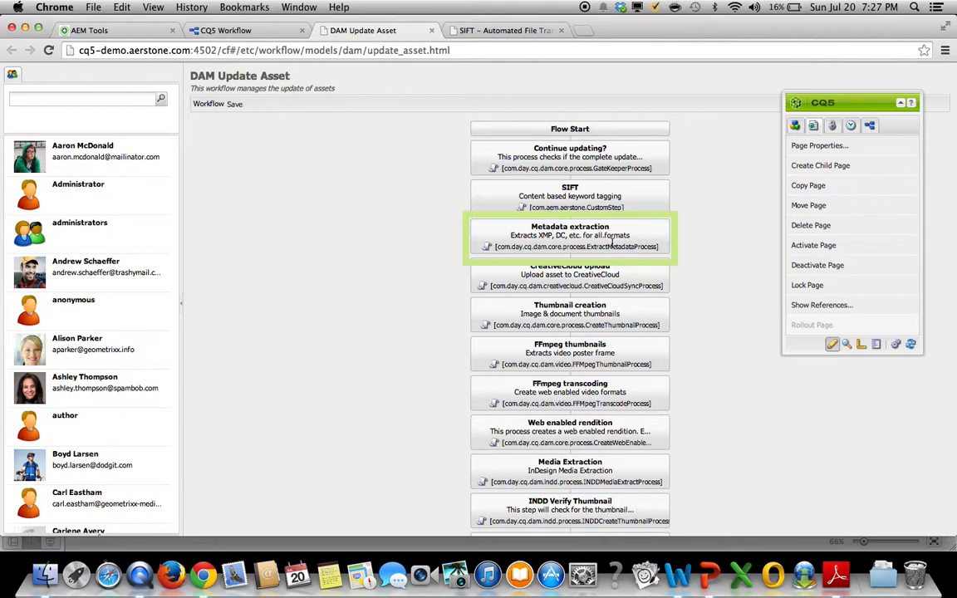
# Step: Examine the SIFT step's process implementation and arguments in the DAM Update Asset workflow, and leave its properties without saving
pyautogui.doubleClick(609, 198)
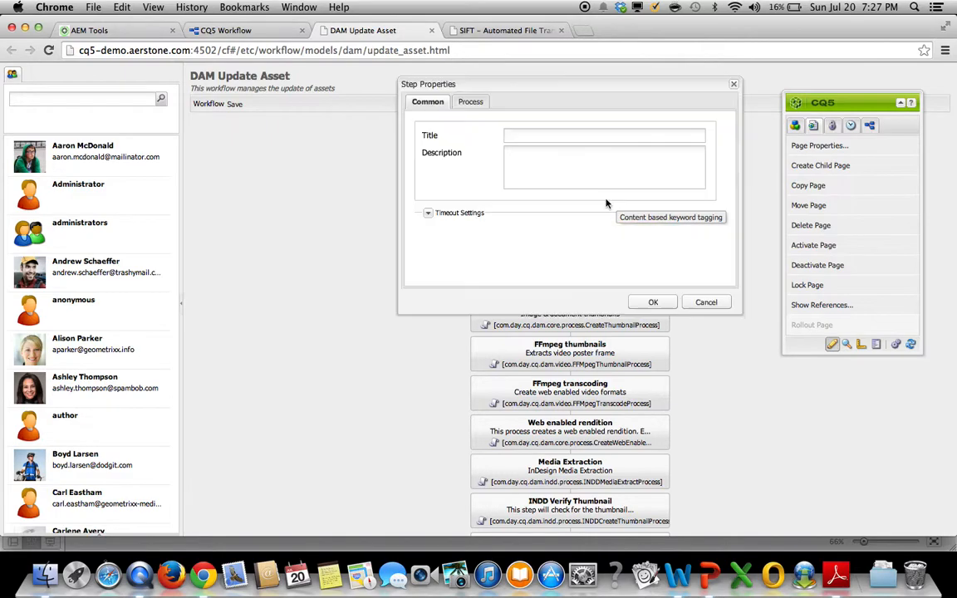
pyautogui.click(480, 107)
pyautogui.click(711, 130)
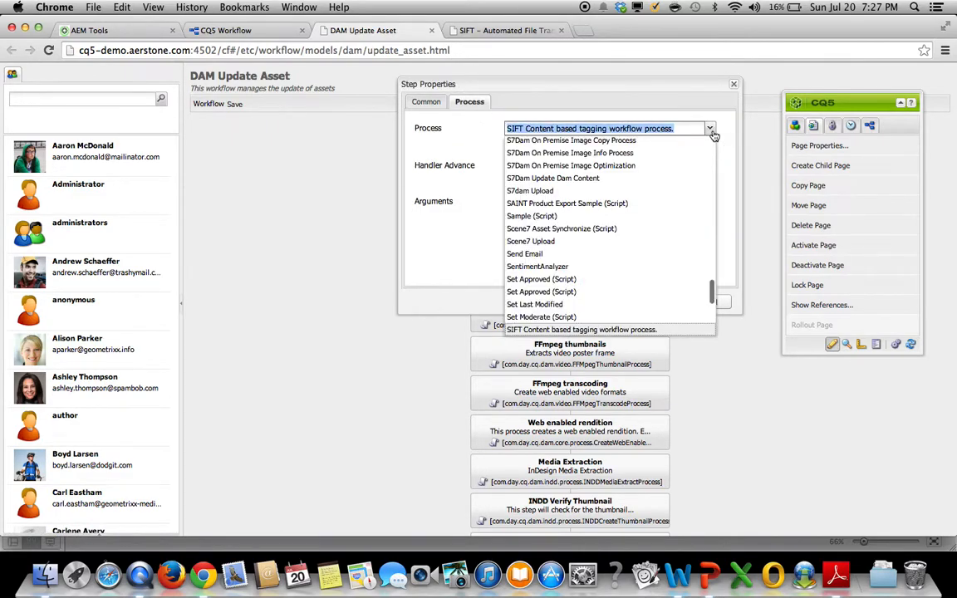
pyautogui.click(664, 331)
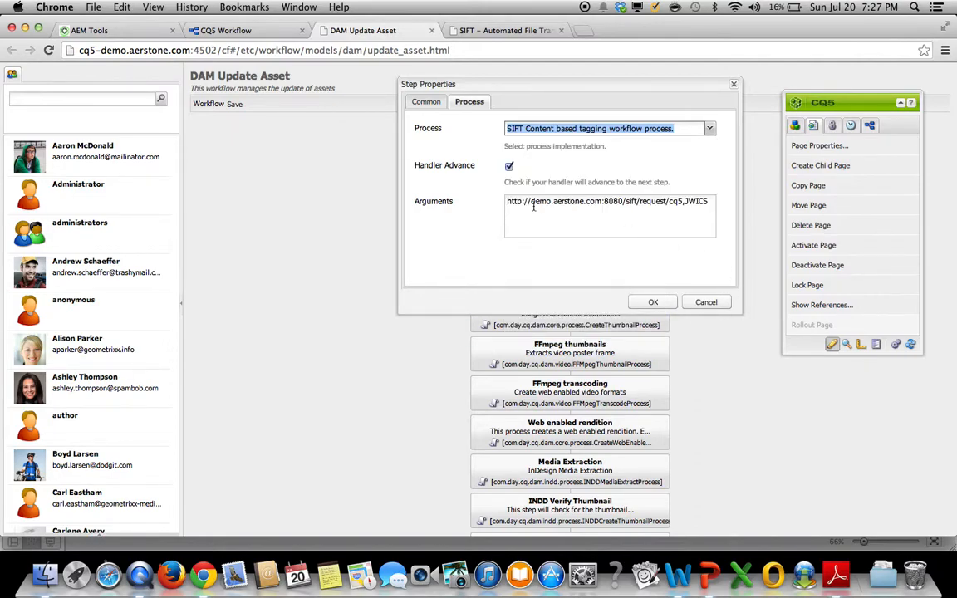
pyautogui.moveTo(509, 202); pyautogui.dragTo(712, 203)
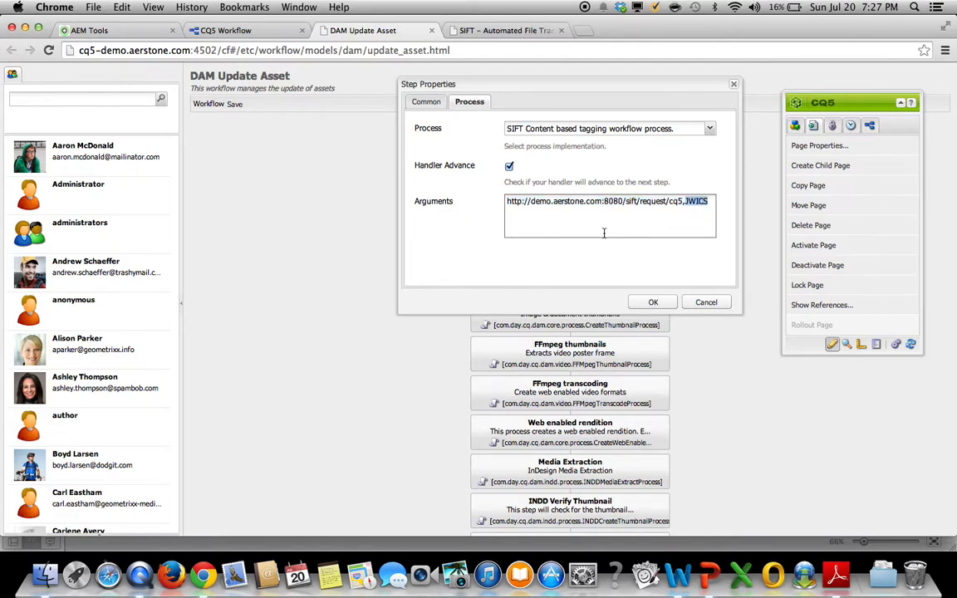
pyautogui.click(707, 303)
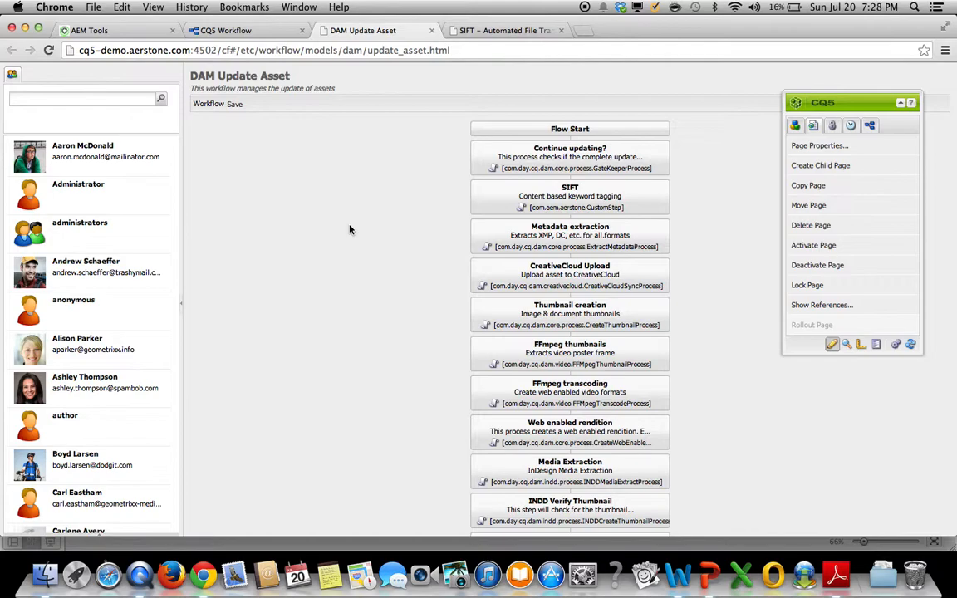
# Step: Switch from Chrome to the open Microsoft Office application
pyautogui.press('super+Tab')
pyautogui.press('super+Tab')
pyautogui.press('super+Tab')
pyautogui.press('super+Tab')
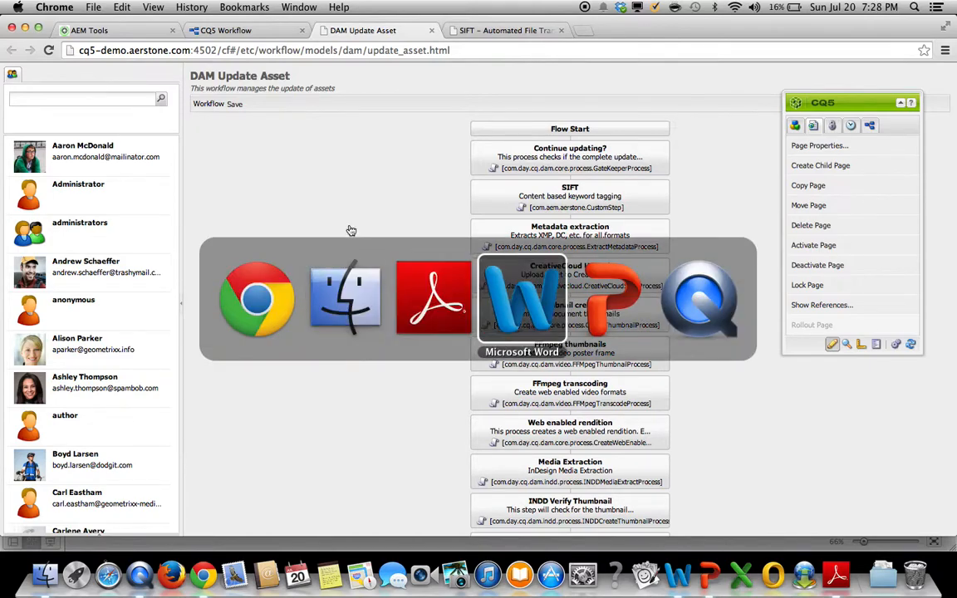